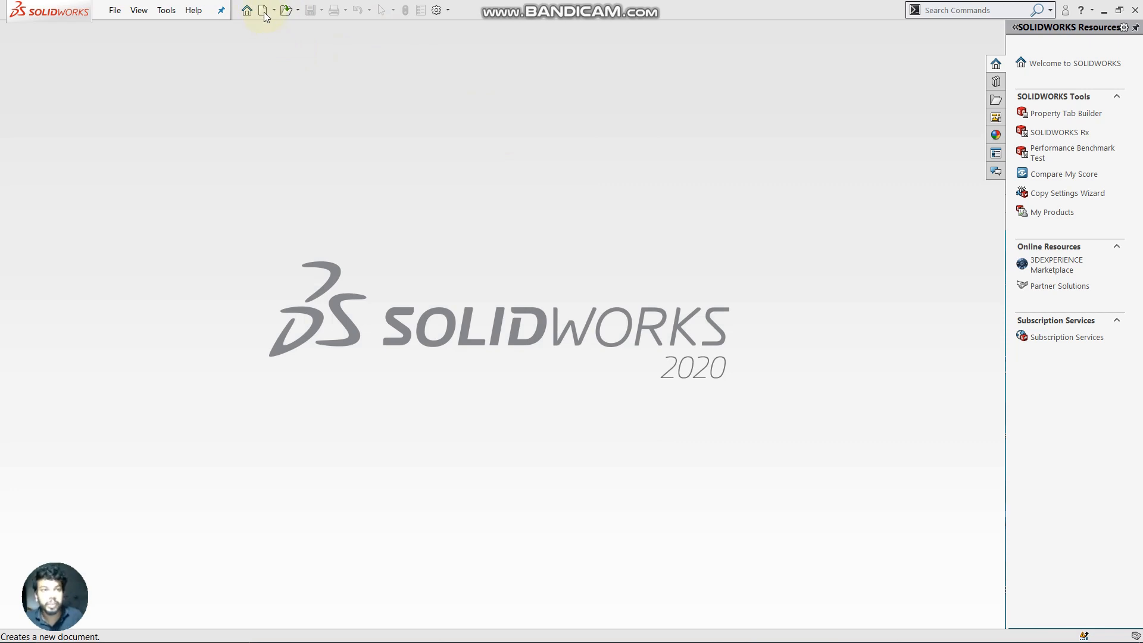
Create a new part document and start a sketch on the Front Plane, viewed normal to it.
left_click(263, 10)
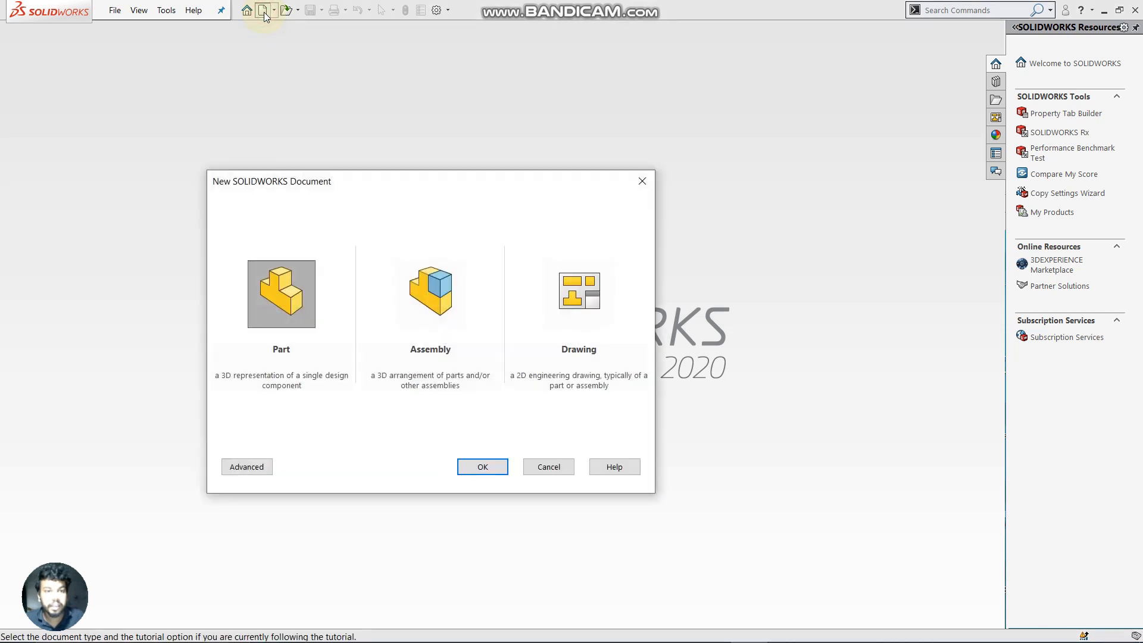
left_click(483, 468)
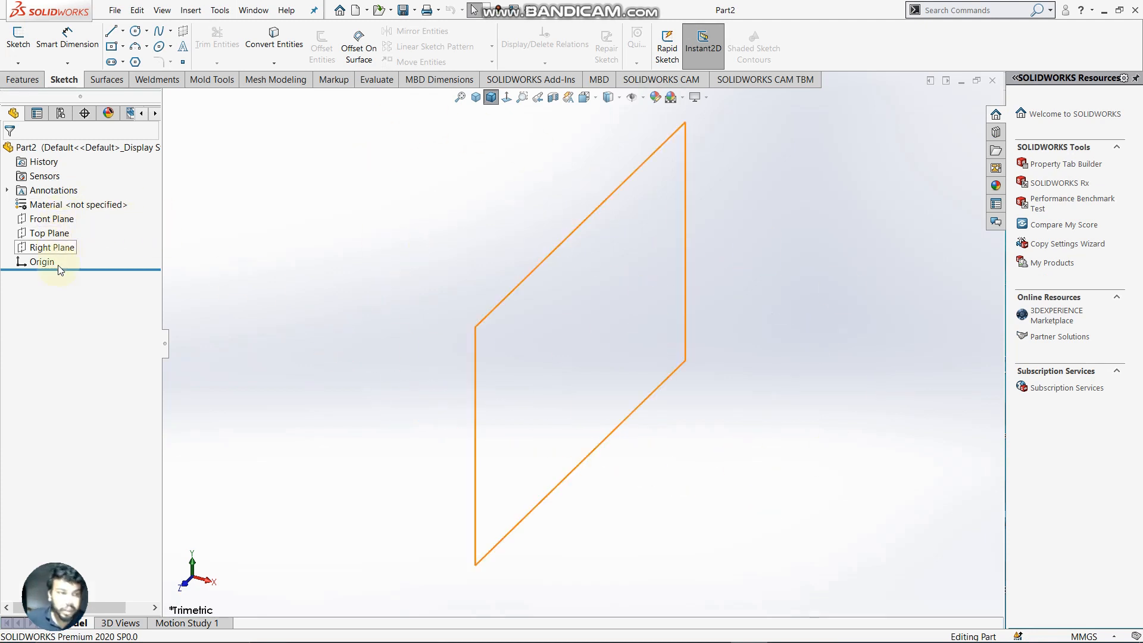
left_click(69, 219)
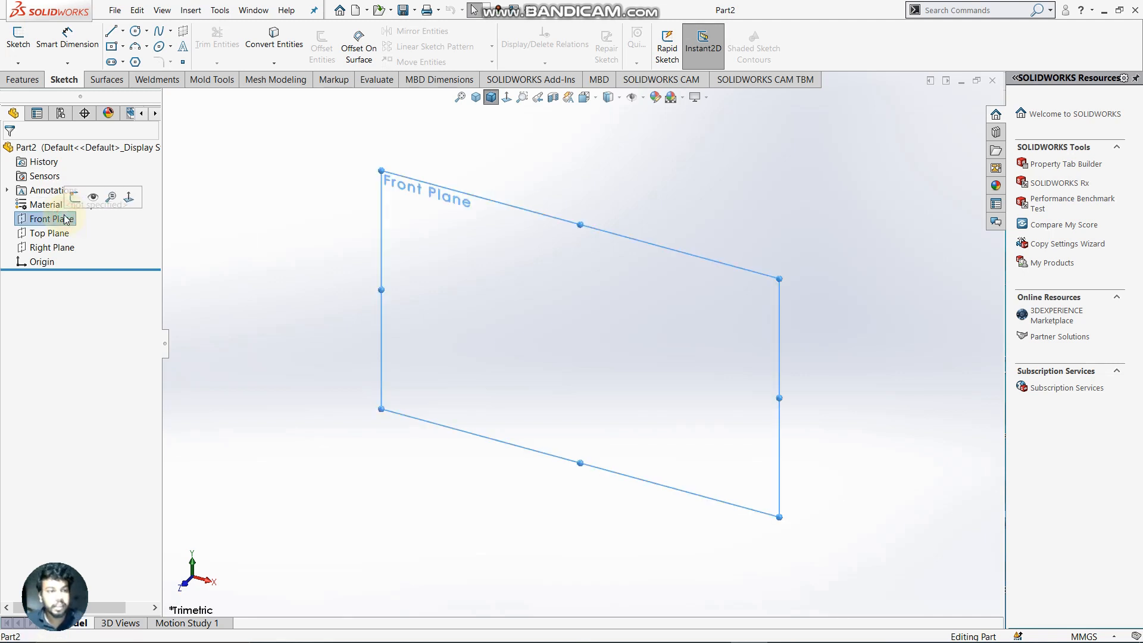
left_click(127, 199)
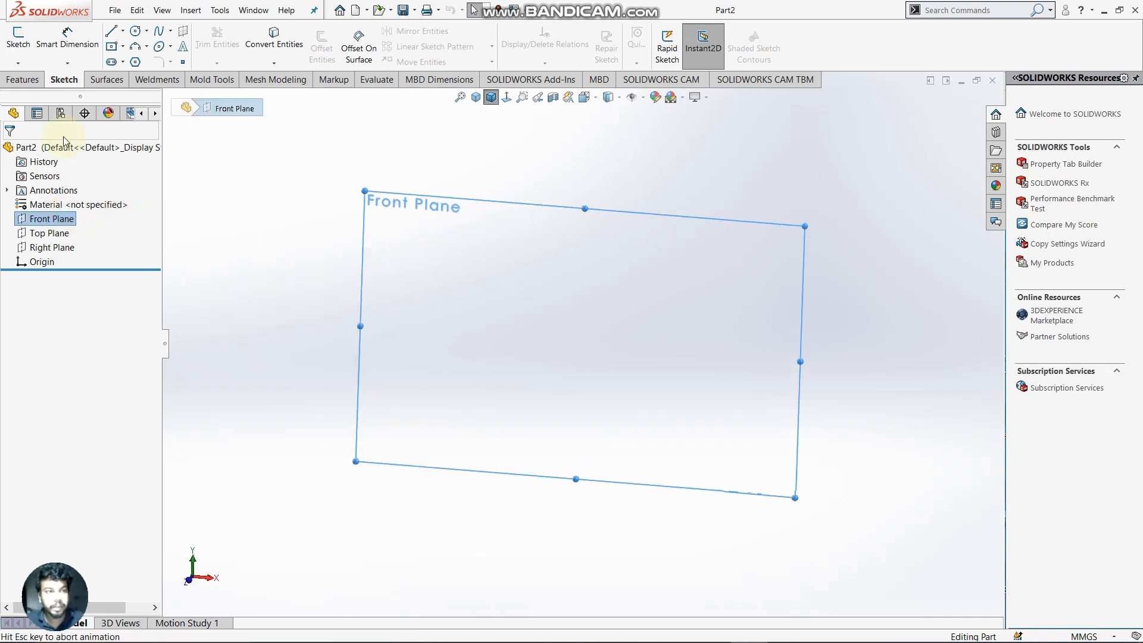
left_click(18, 37)
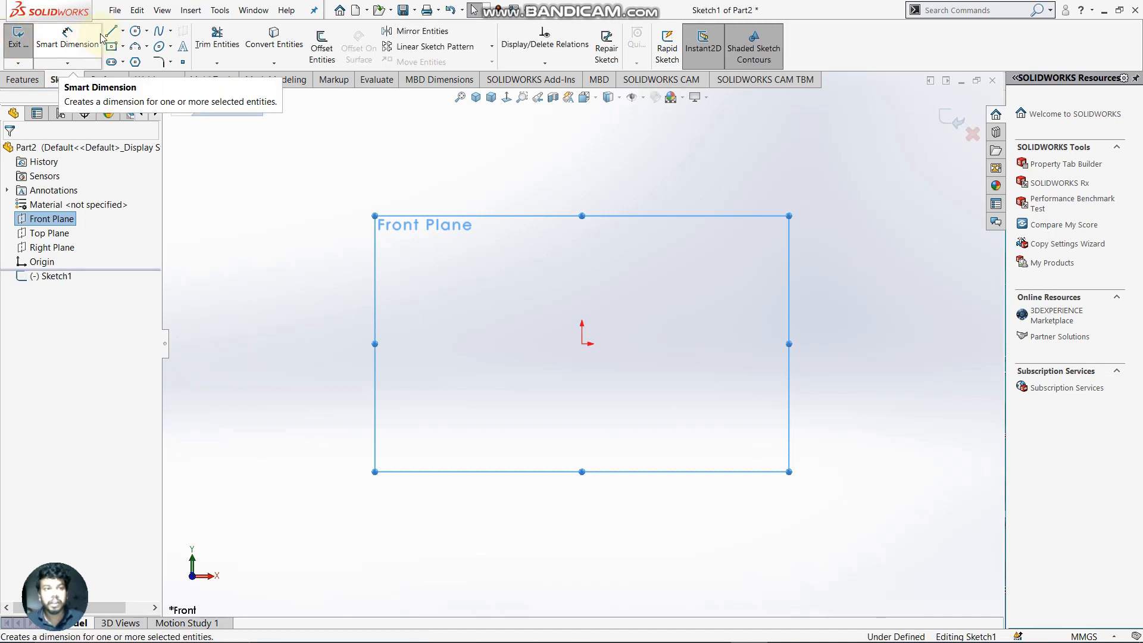
key("Escape")
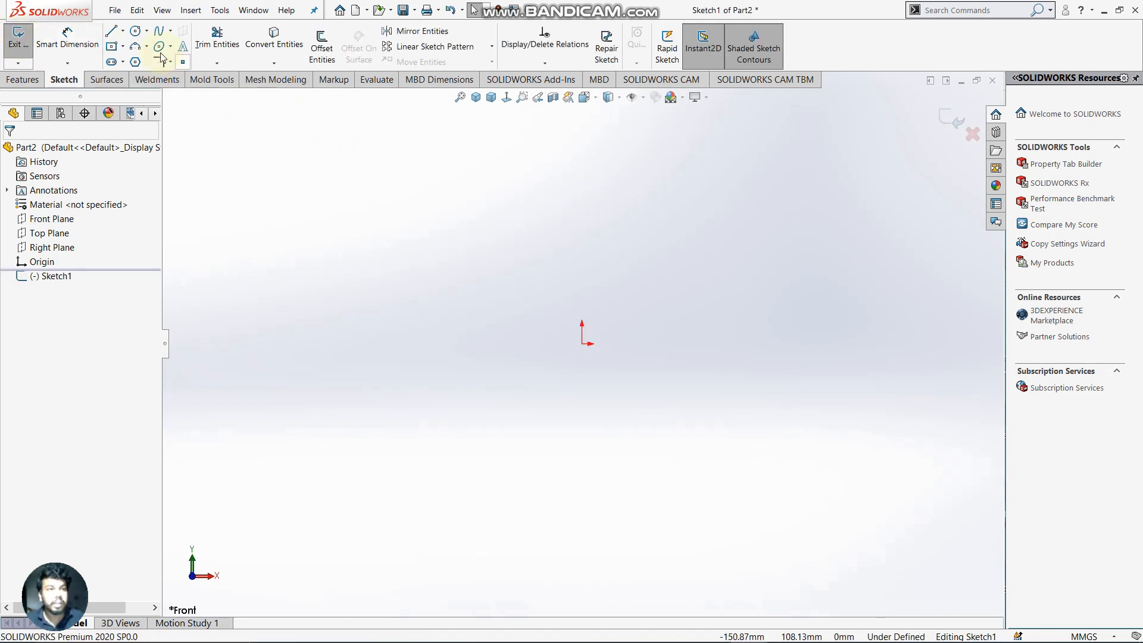
Sketch a horizontal line about 115 mm long from the origin and a vertical line about 74 mm up from its end.
left_click(123, 32)
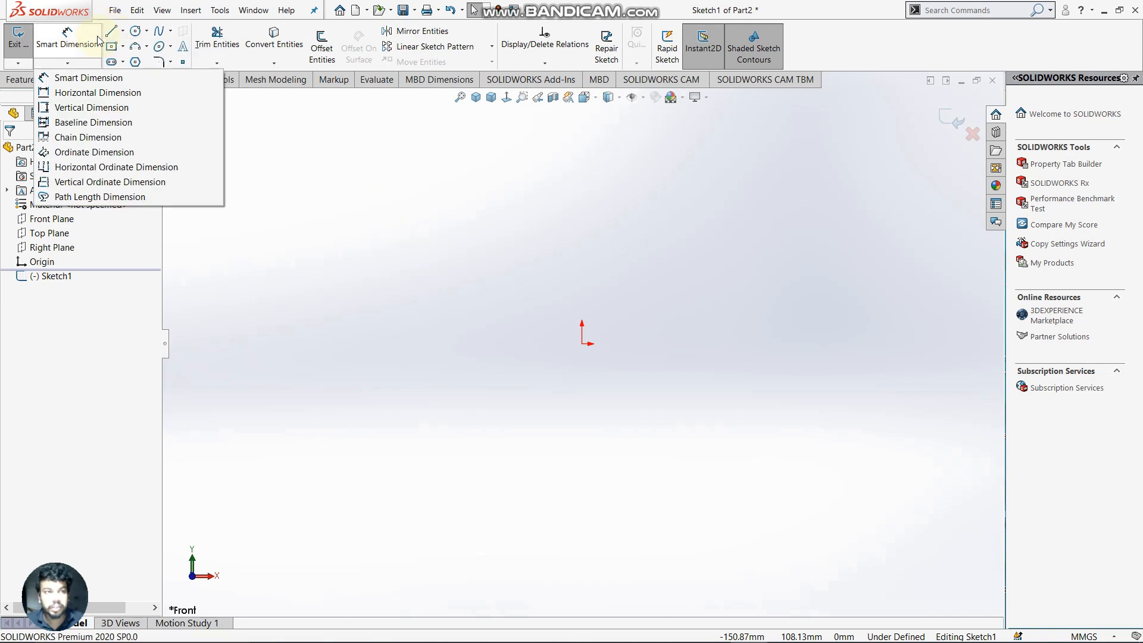
left_click(125, 48)
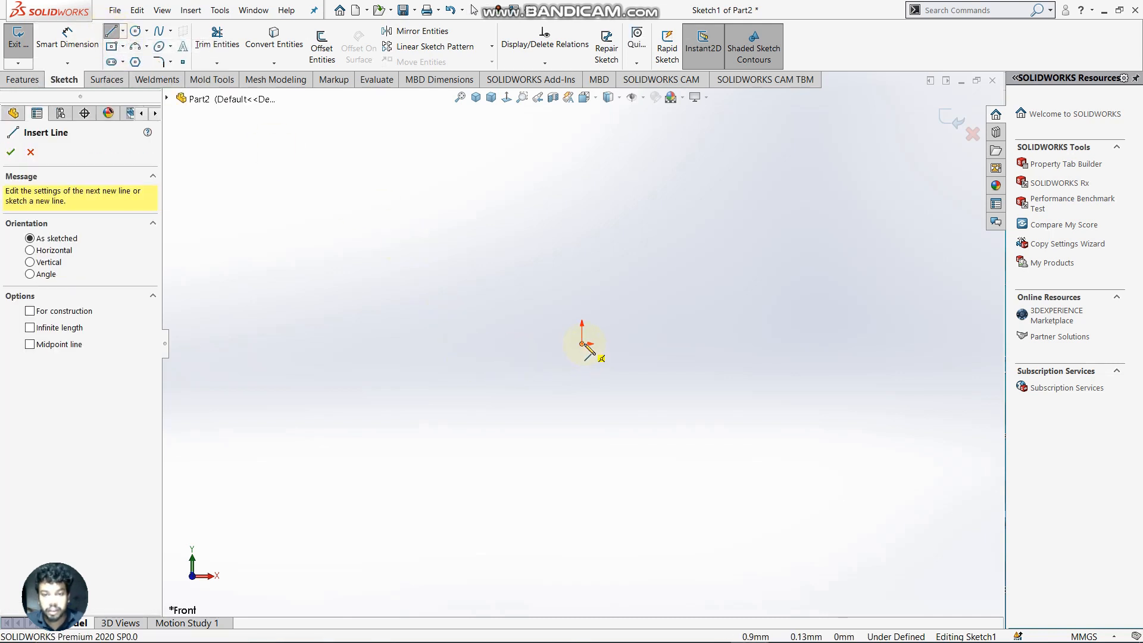
left_click(582, 343)
left_click(851, 344)
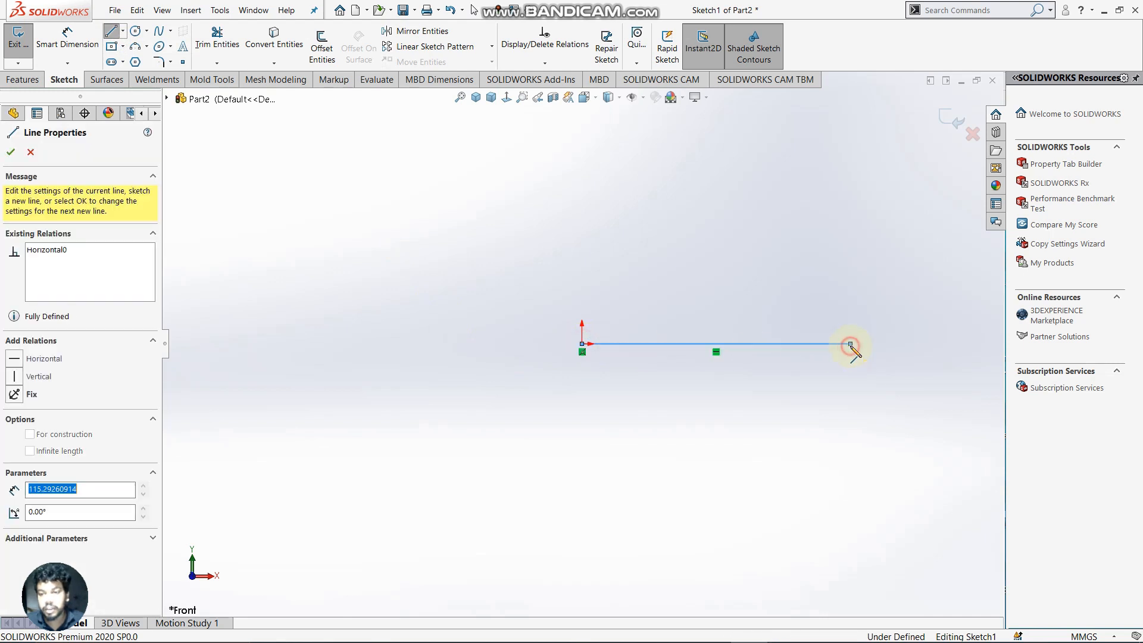
left_click(849, 172)
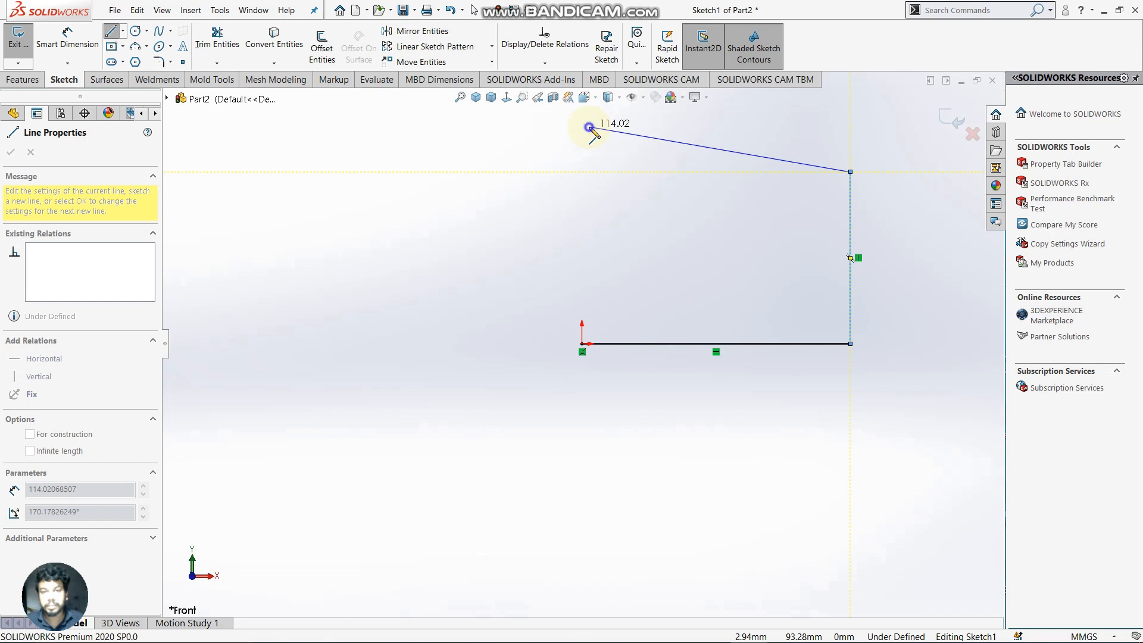
right_click(589, 127)
left_click(607, 133)
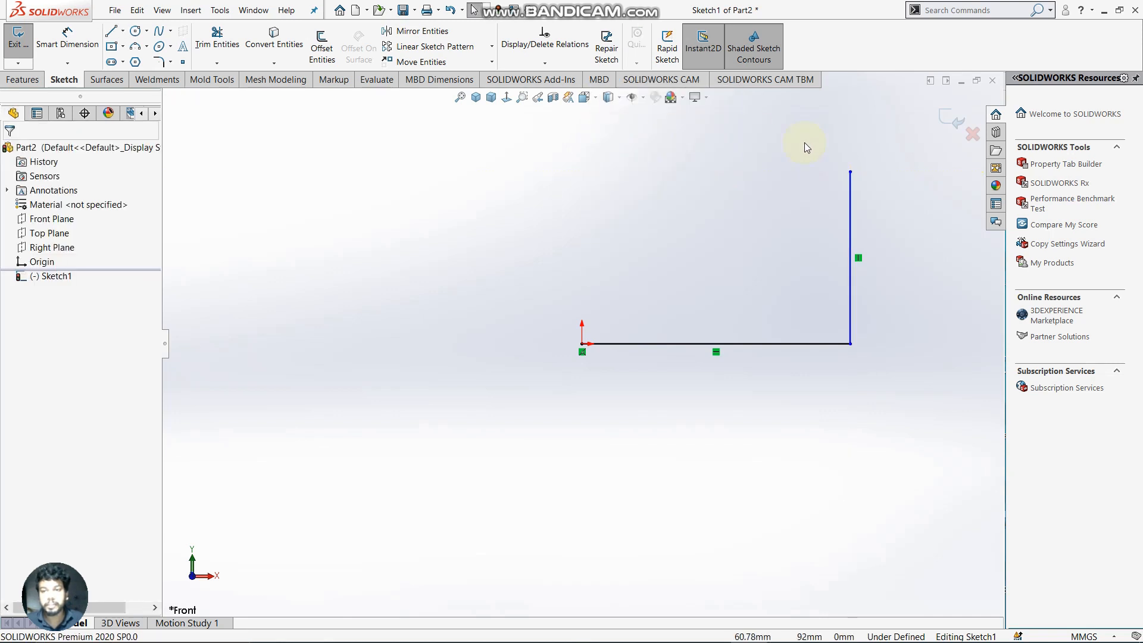
Draw centerlines about 74 mm up from the origin and about 115 mm across to the vertical line's upper endpoint.
left_click(123, 31)
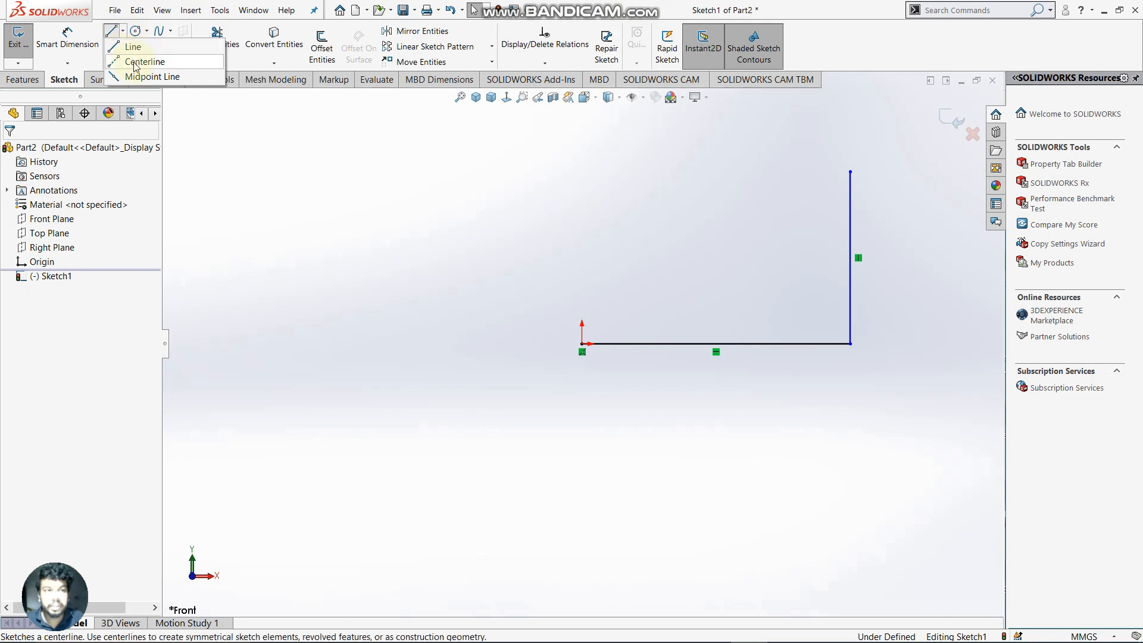
left_click(140, 62)
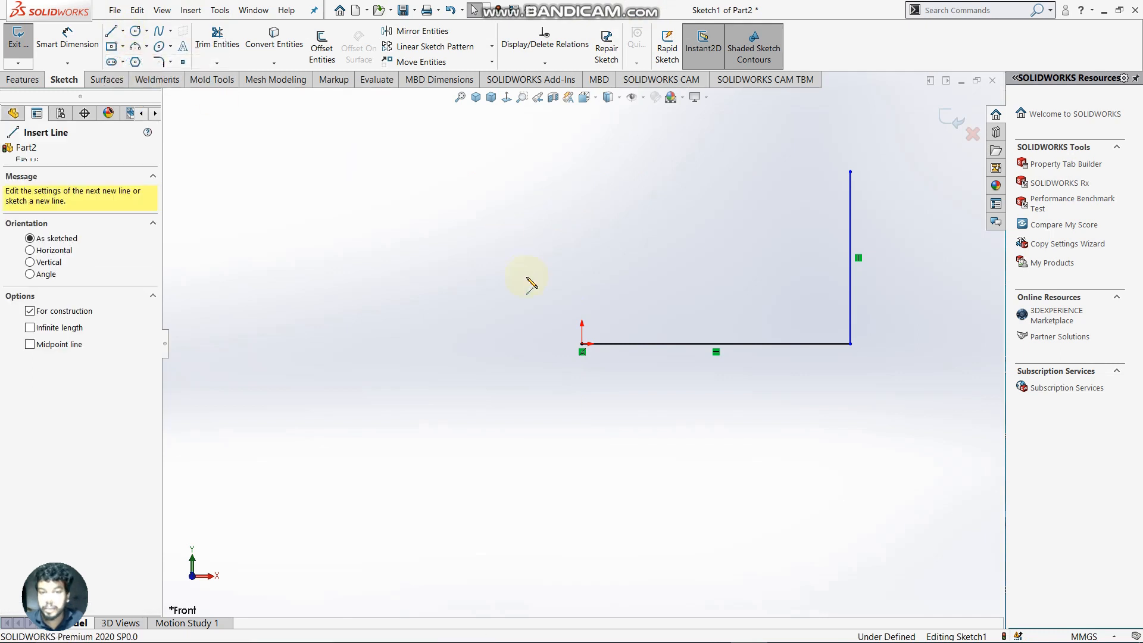
left_click(582, 344)
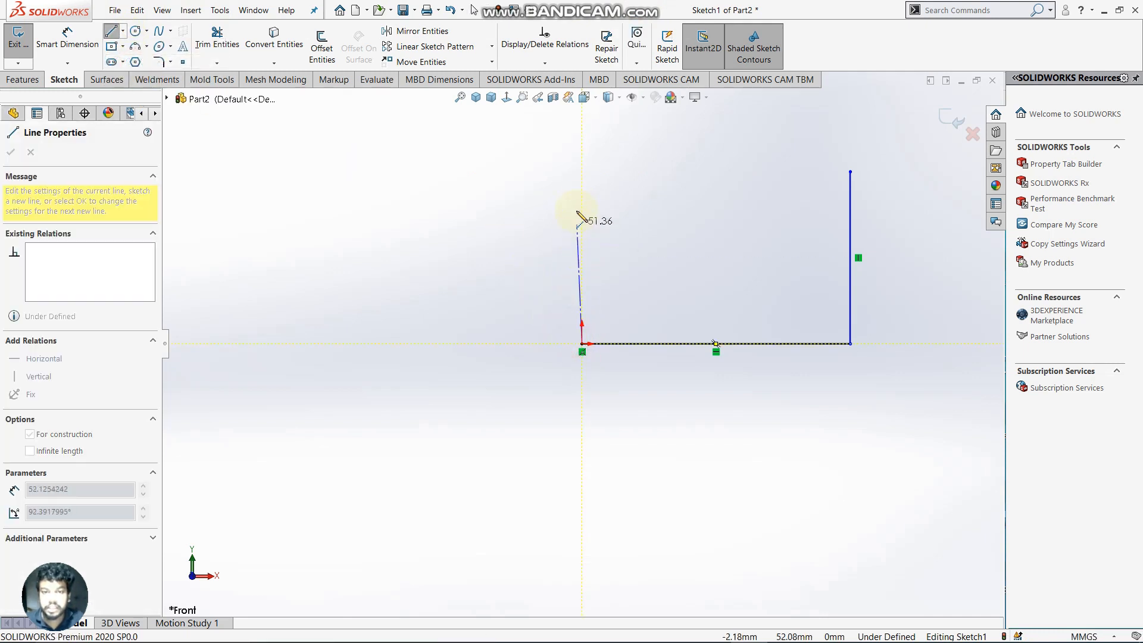
left_click(582, 172)
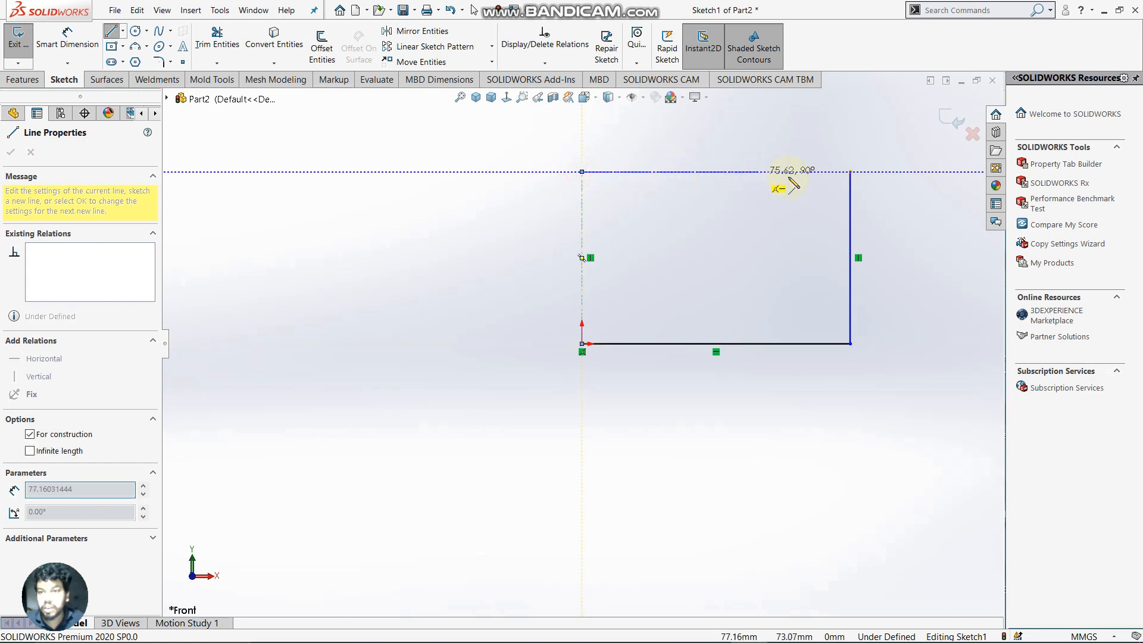
left_click(850, 172)
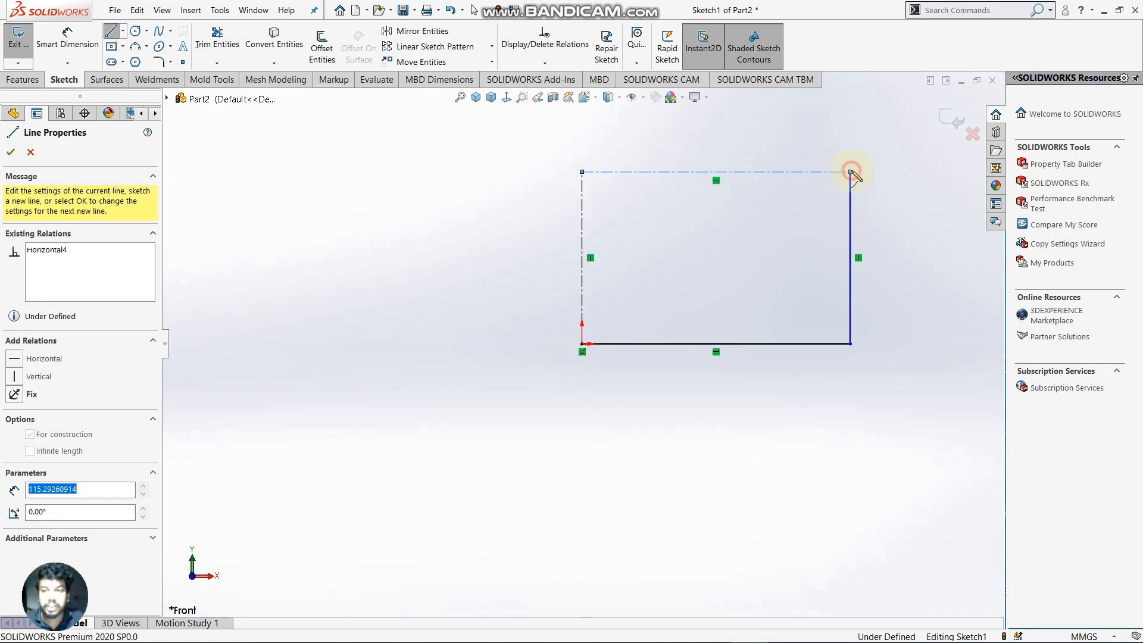
right_click(874, 127)
left_click(912, 134)
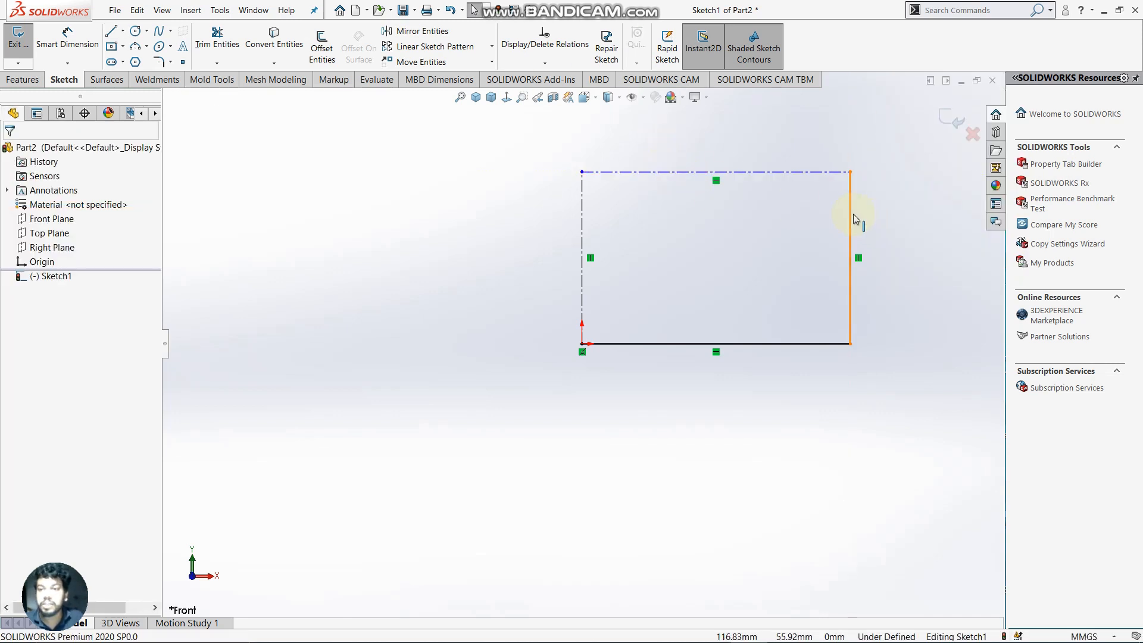
Convert the upper horizontal centerline to a solid line and the solid vertical line to construction geometry.
right_click(684, 174)
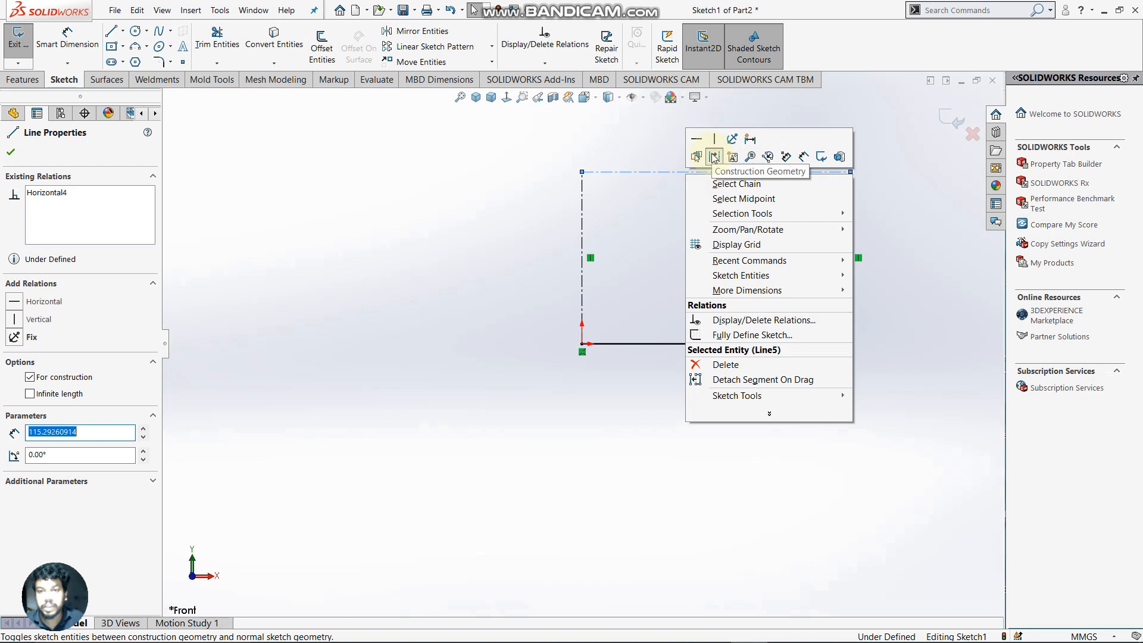
left_click(713, 156)
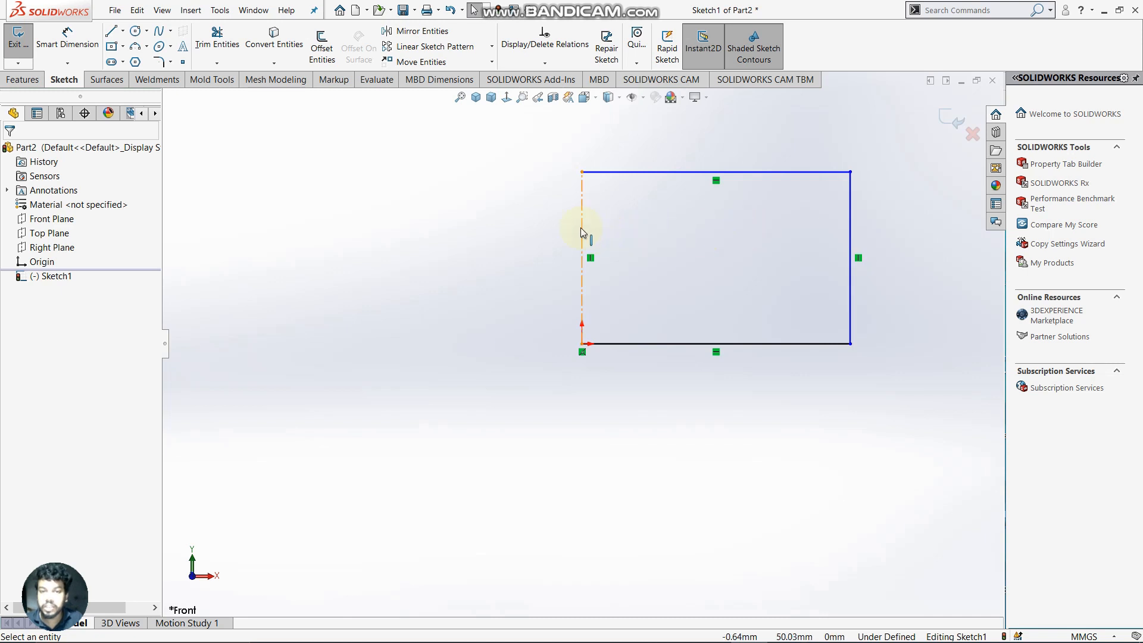
right_click(849, 227)
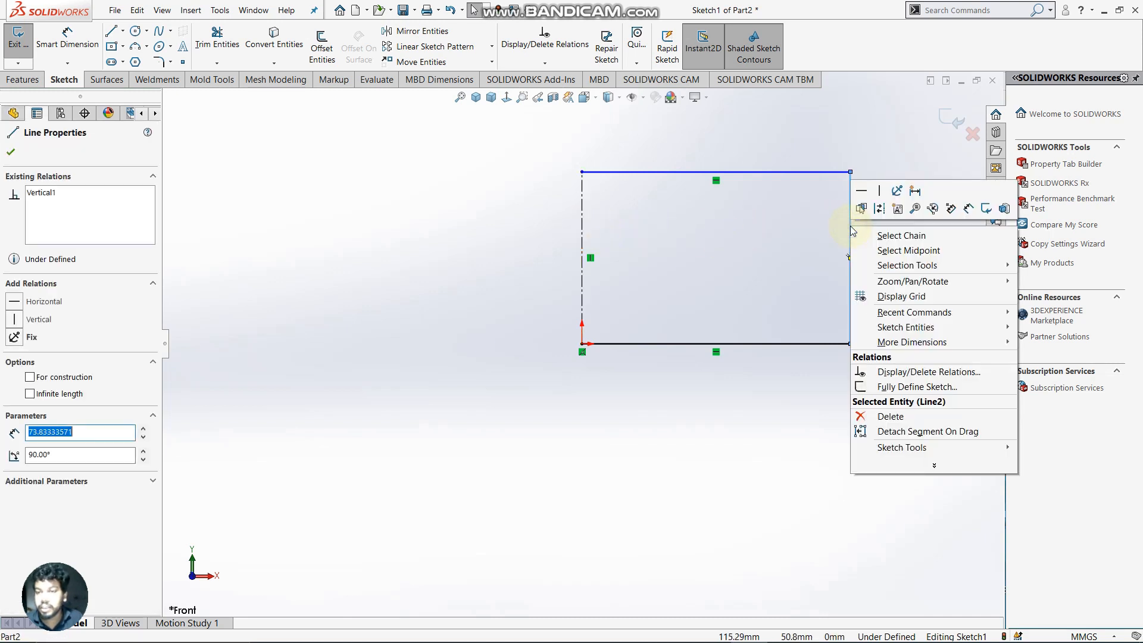
left_click(879, 208)
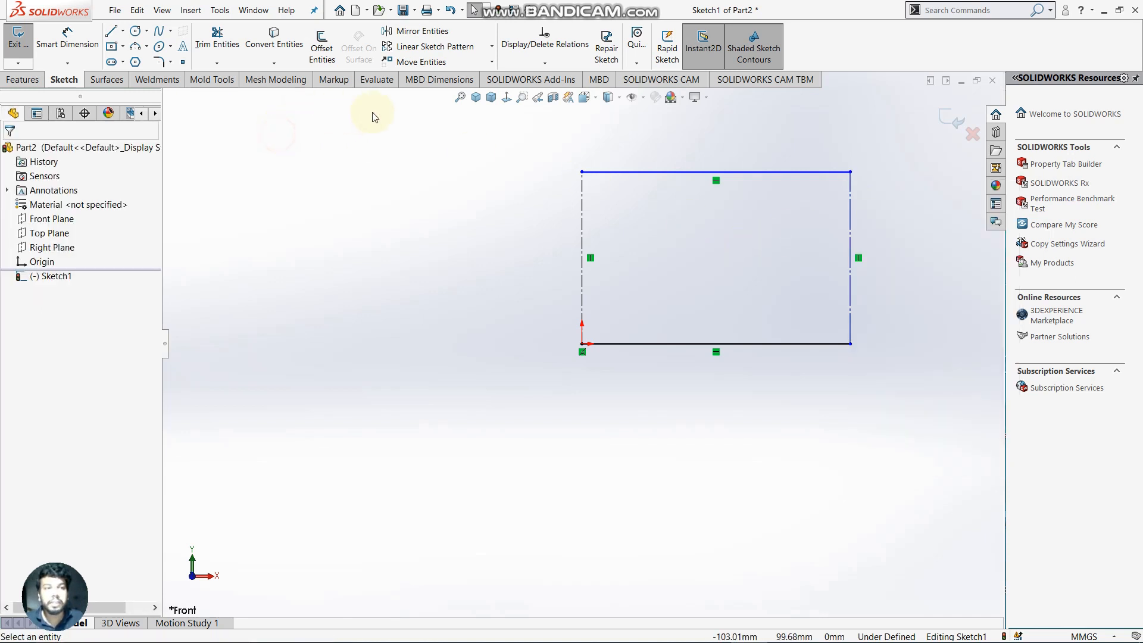
Sketch a midpoint line centred on the origin, sloping down from upper left to lower right.
left_click(124, 33)
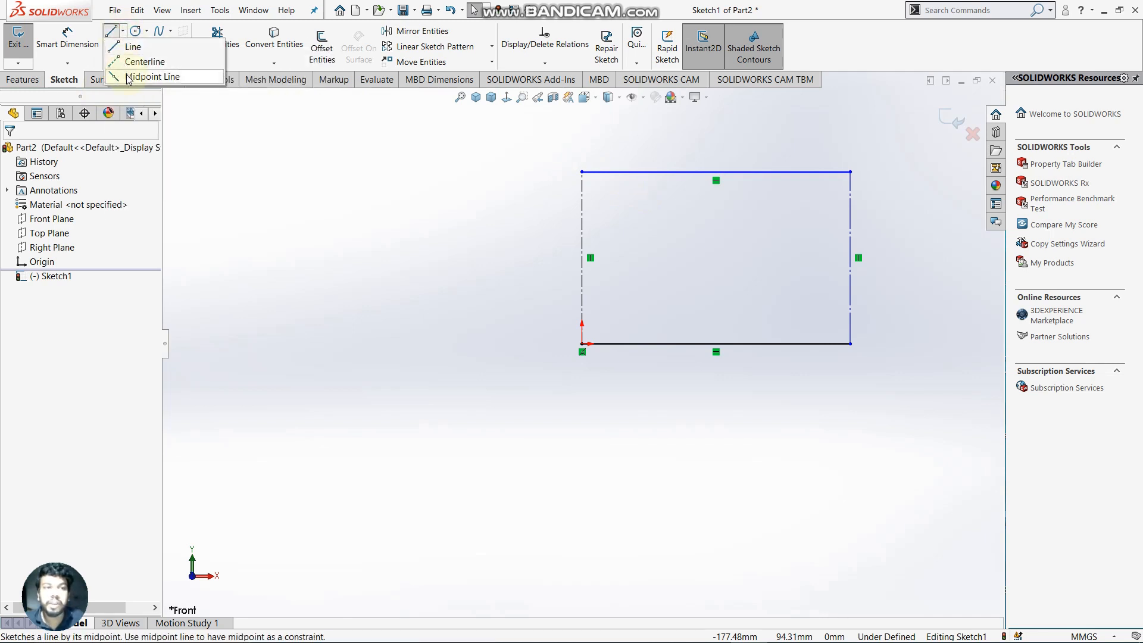
left_click(124, 32)
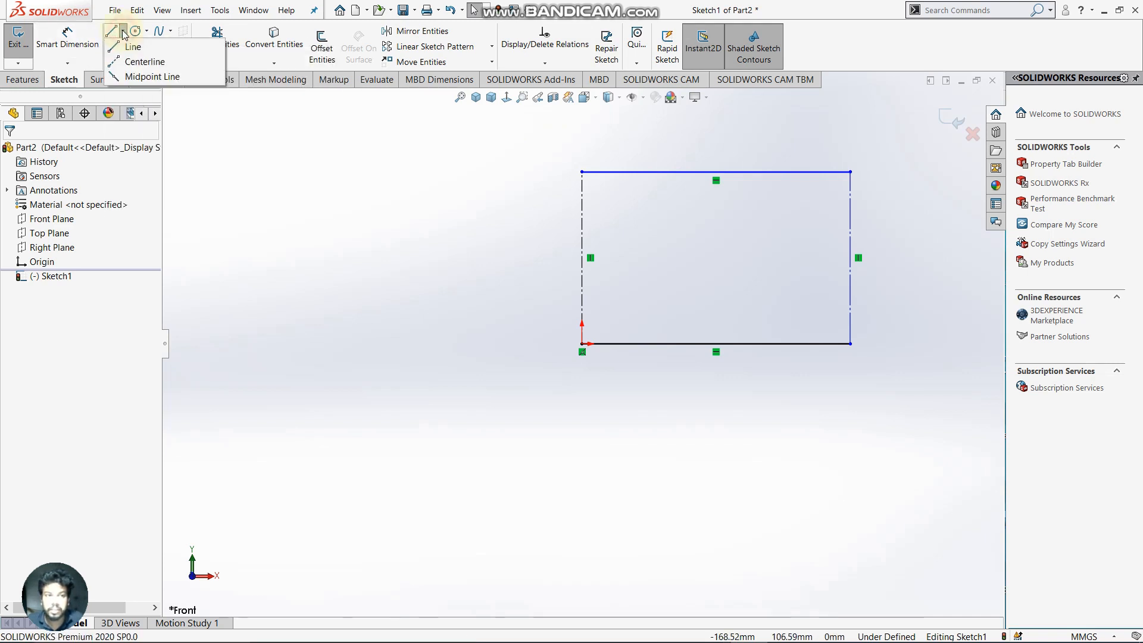
left_click(136, 78)
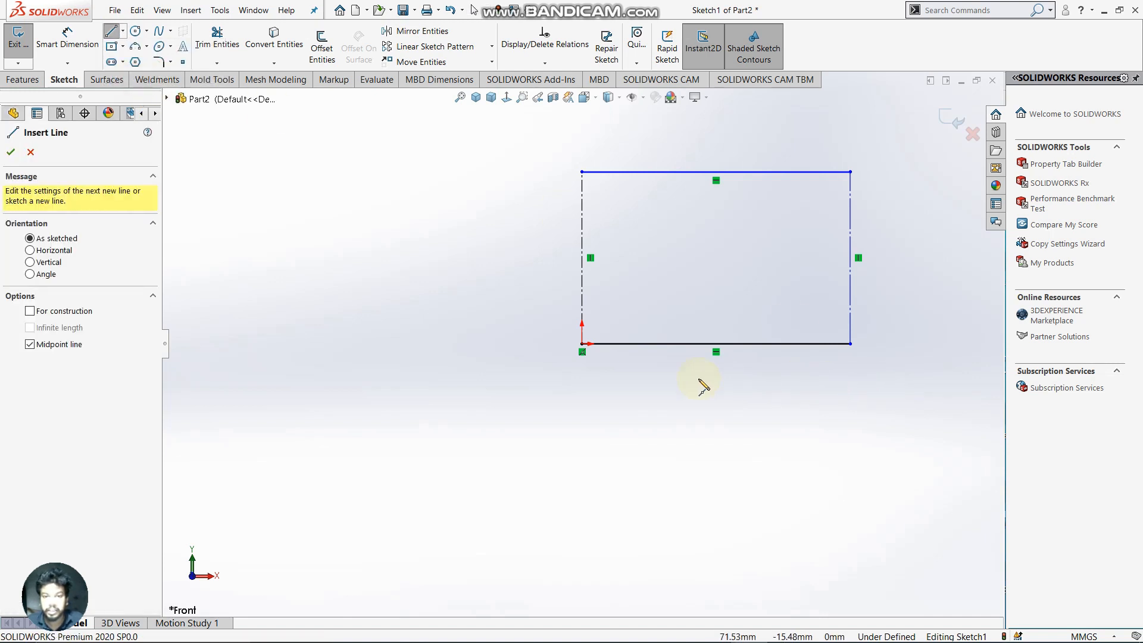
left_click(582, 344)
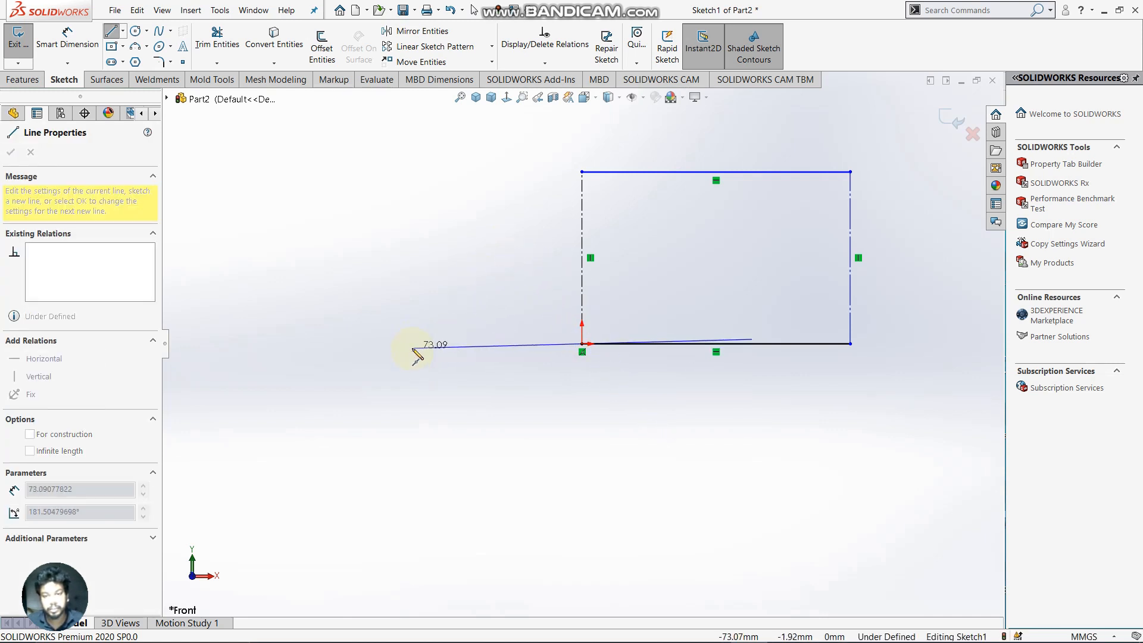
left_click(433, 307)
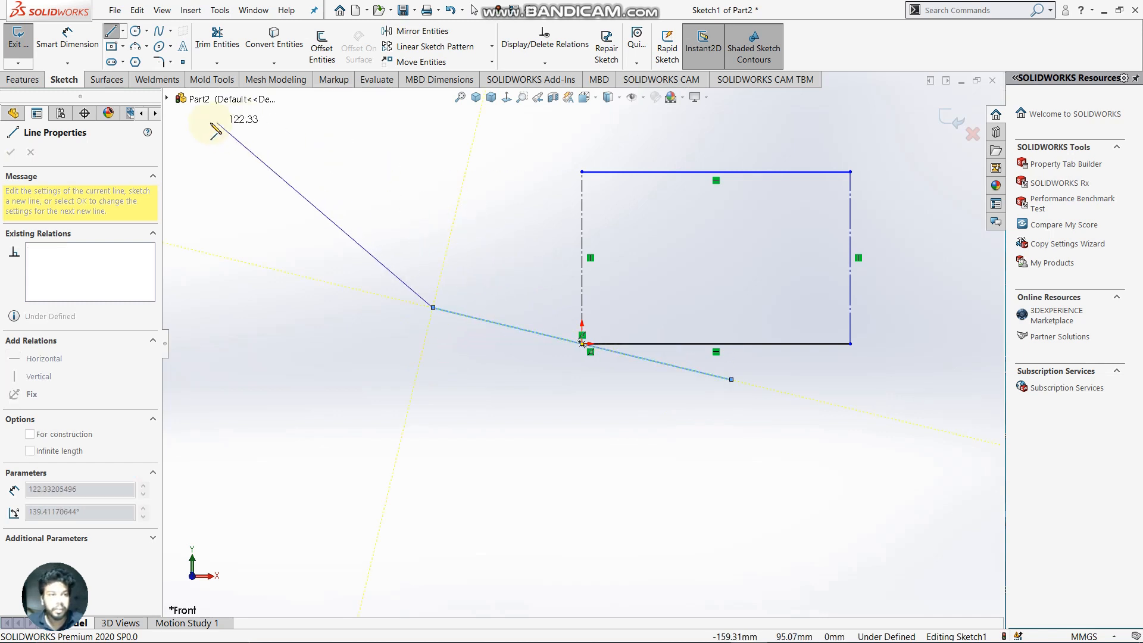
right_click(442, 148)
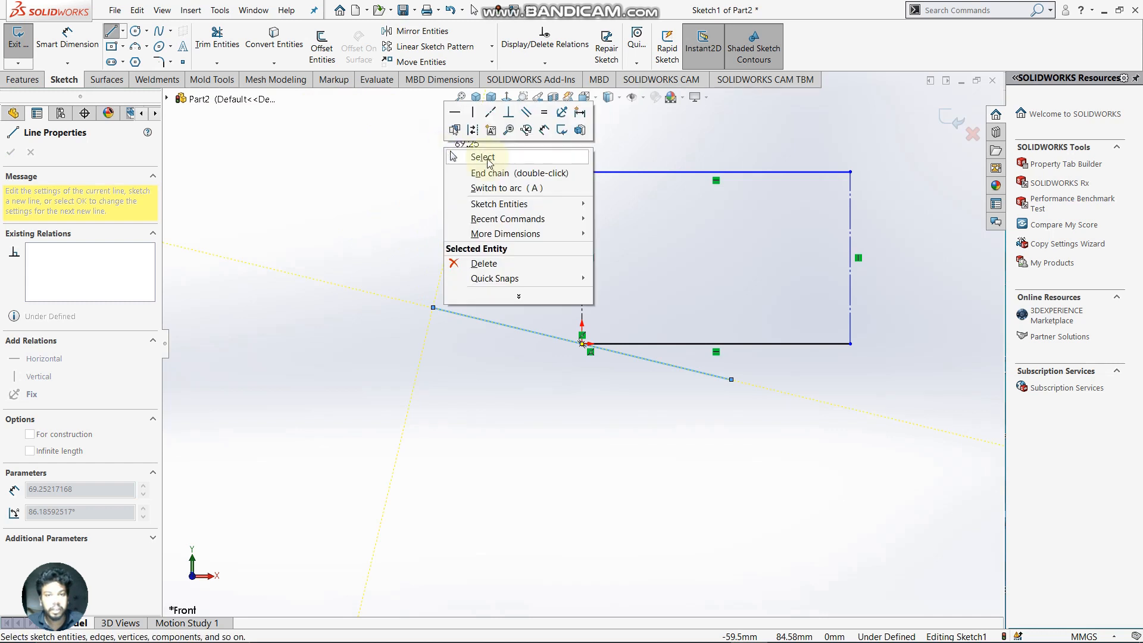
left_click(497, 164)
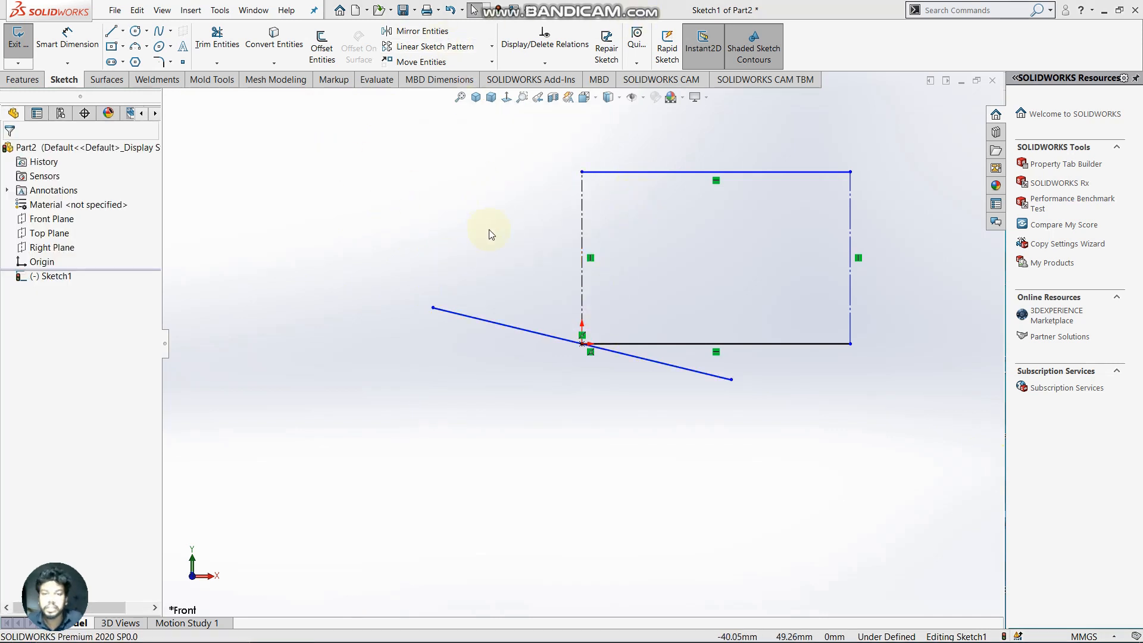
Remove both halves of the sloped midpoint line through the origin with Power trim.
left_click(220, 36)
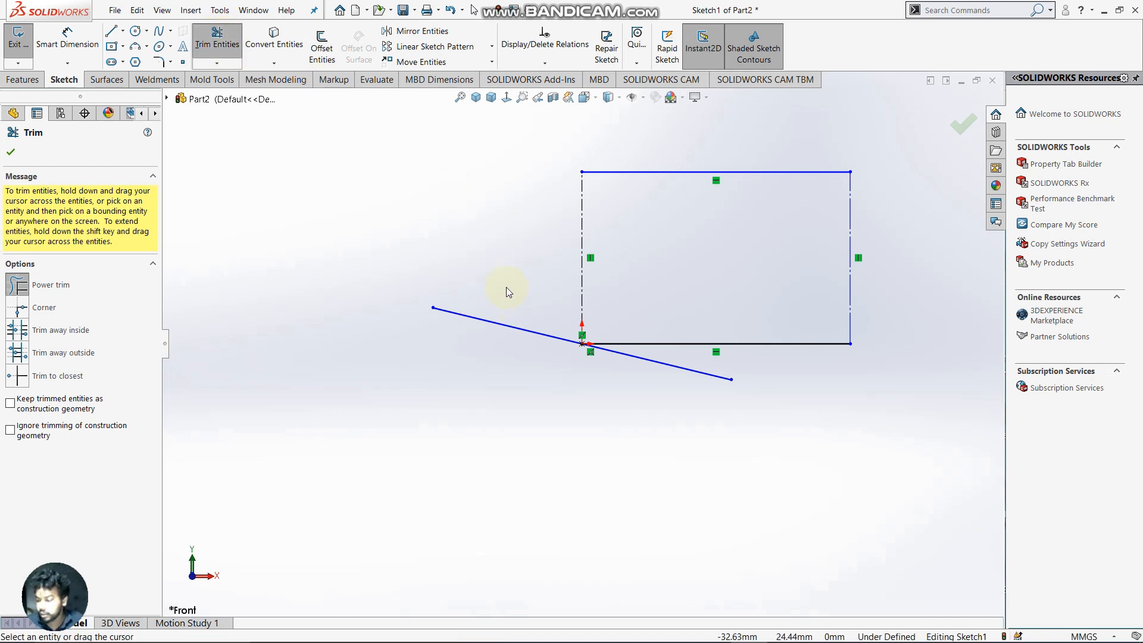
left_click_drag(505, 285, 509, 344)
left_click_drag(585, 394, 620, 348)
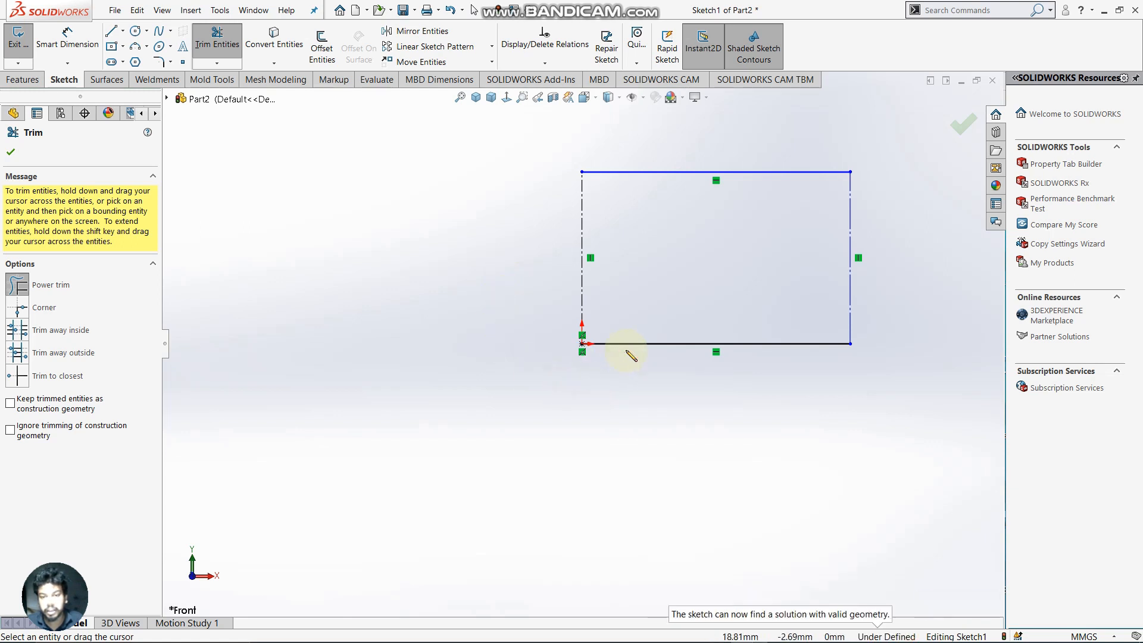
left_click(11, 151)
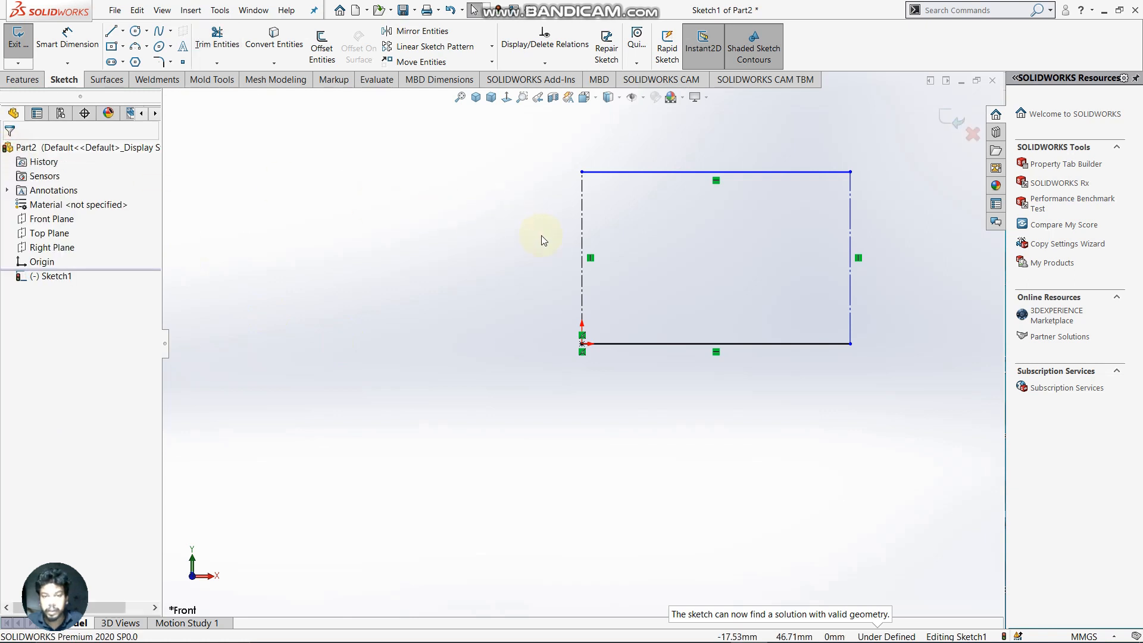
Convert both vertical construction lines of the rectangle to solid lines to close the profile.
right_click(583, 218)
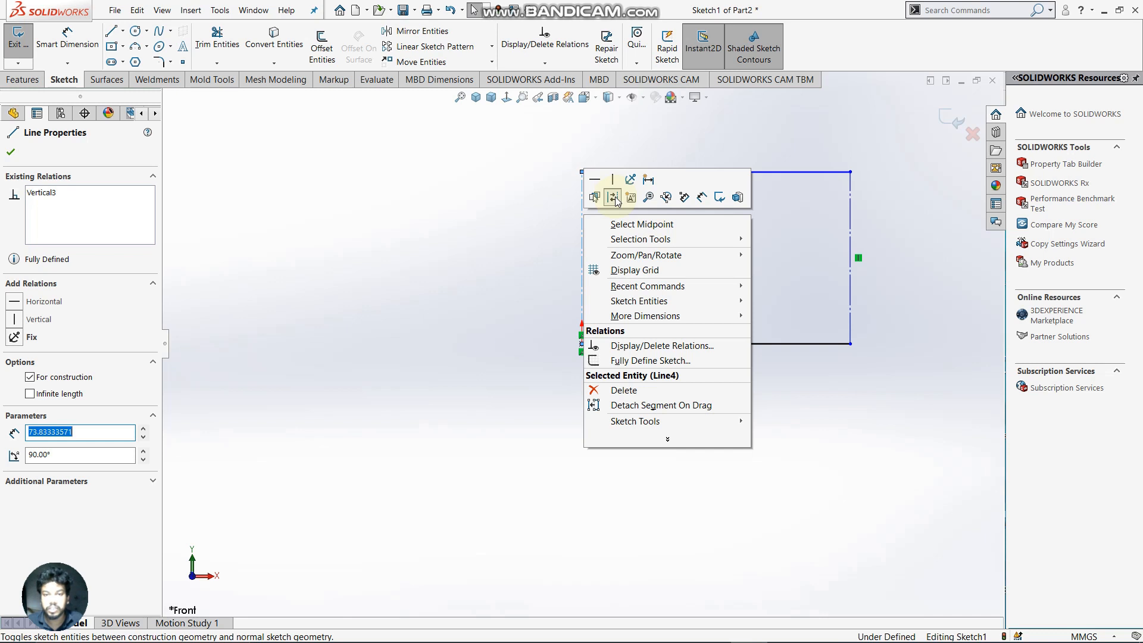
left_click(613, 197)
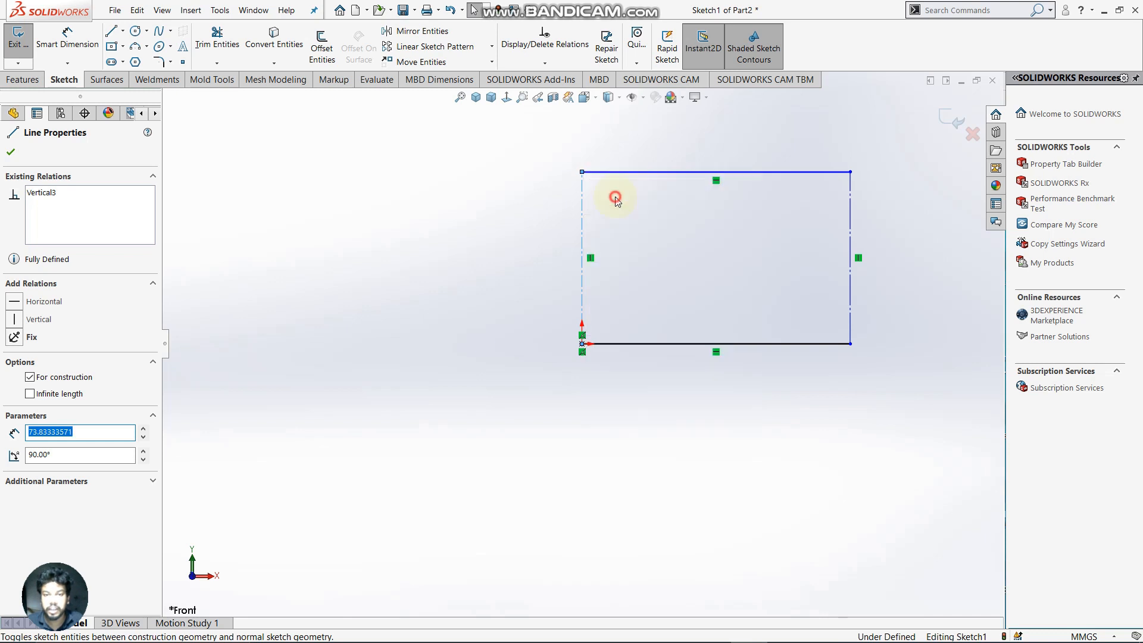
left_click(849, 215)
right_click(848, 216)
left_click(872, 194)
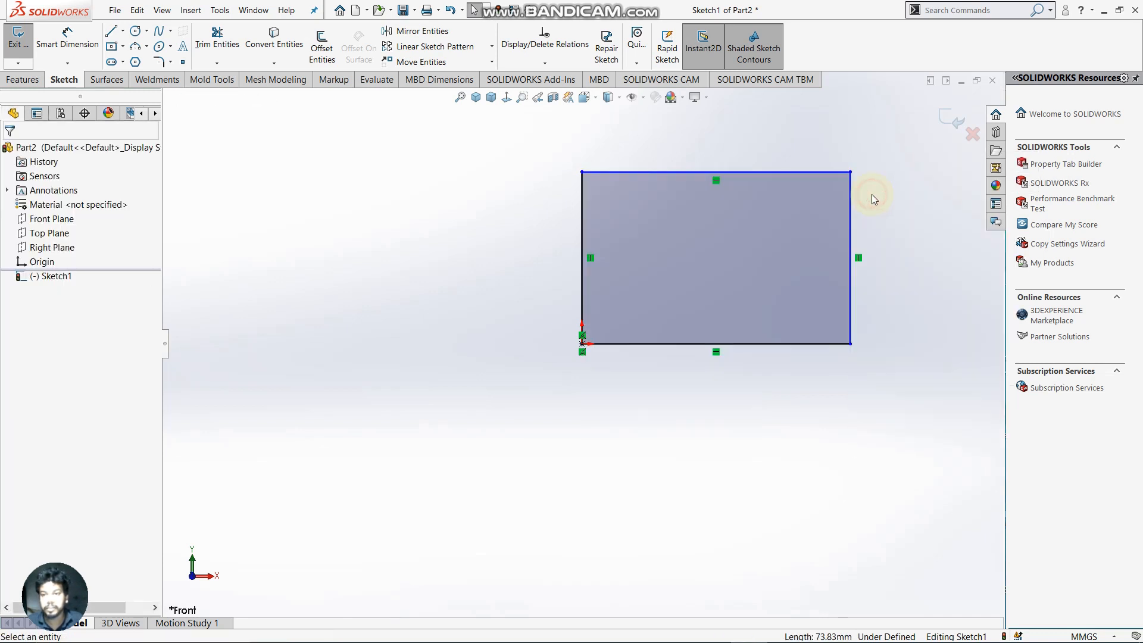
left_click(690, 230)
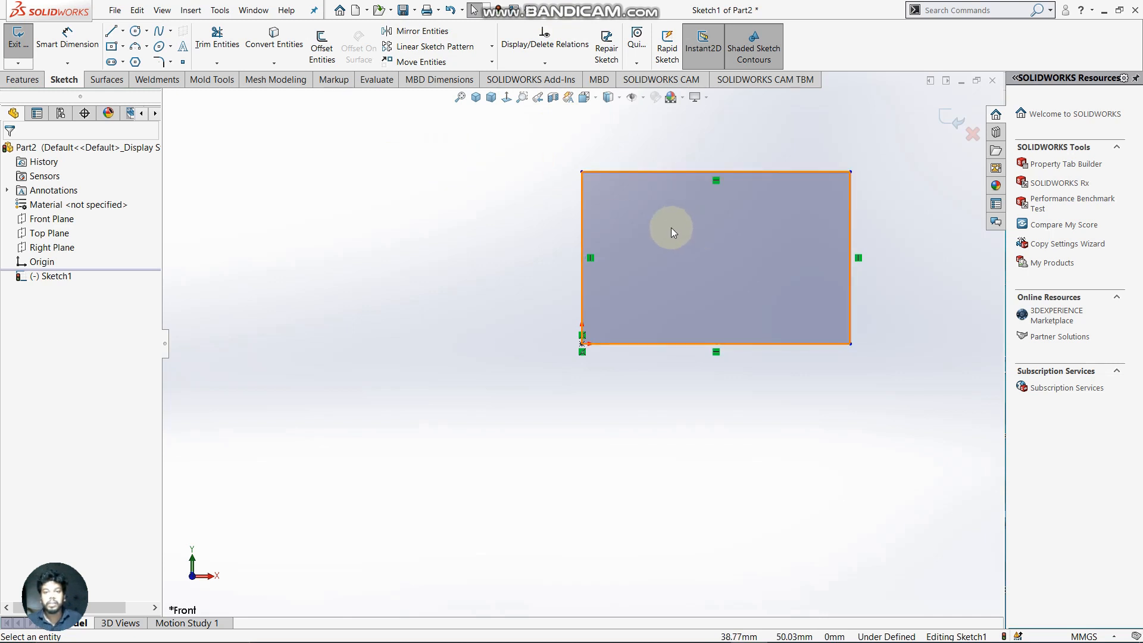
Extrude the closed rectangular profile as a solid boss with a blind depth of 5 mm.
left_click(24, 80)
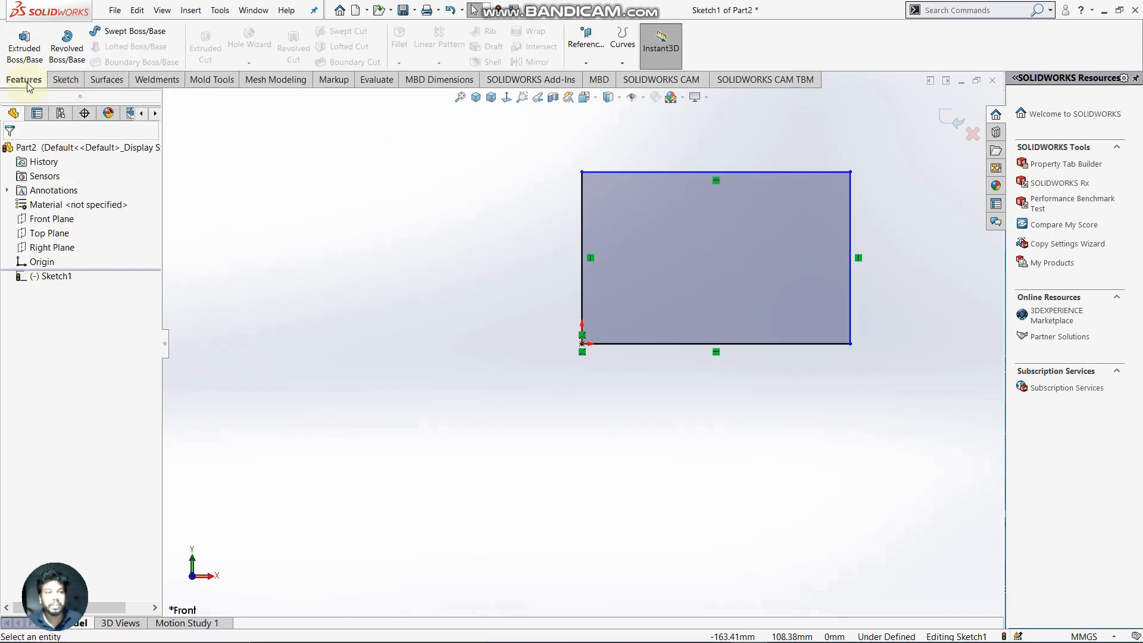
left_click(25, 45)
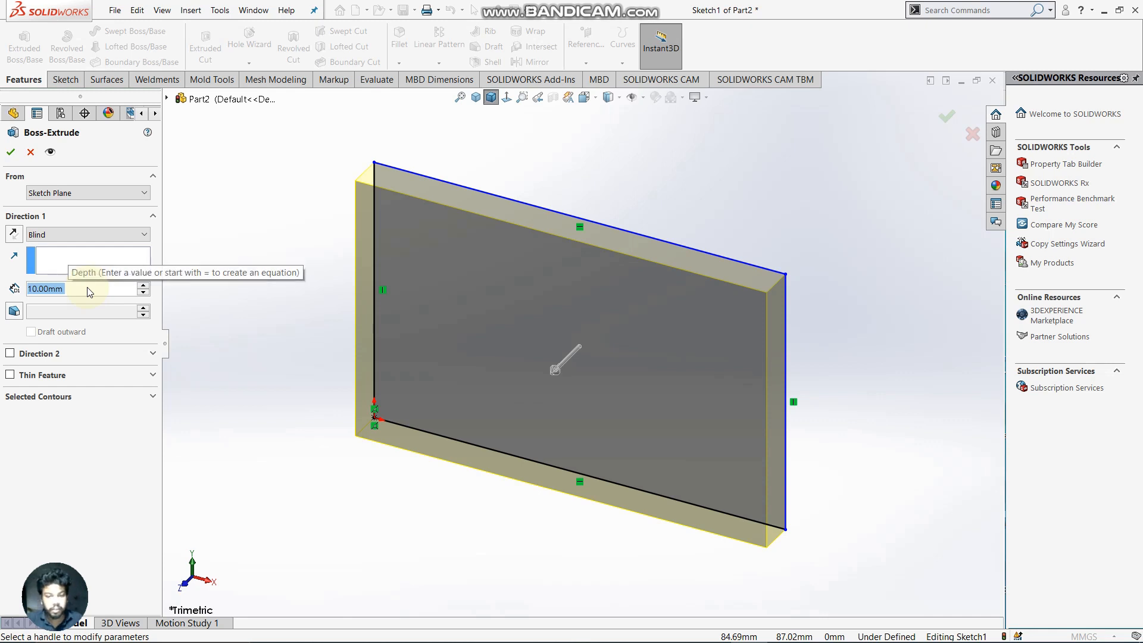
type("5")
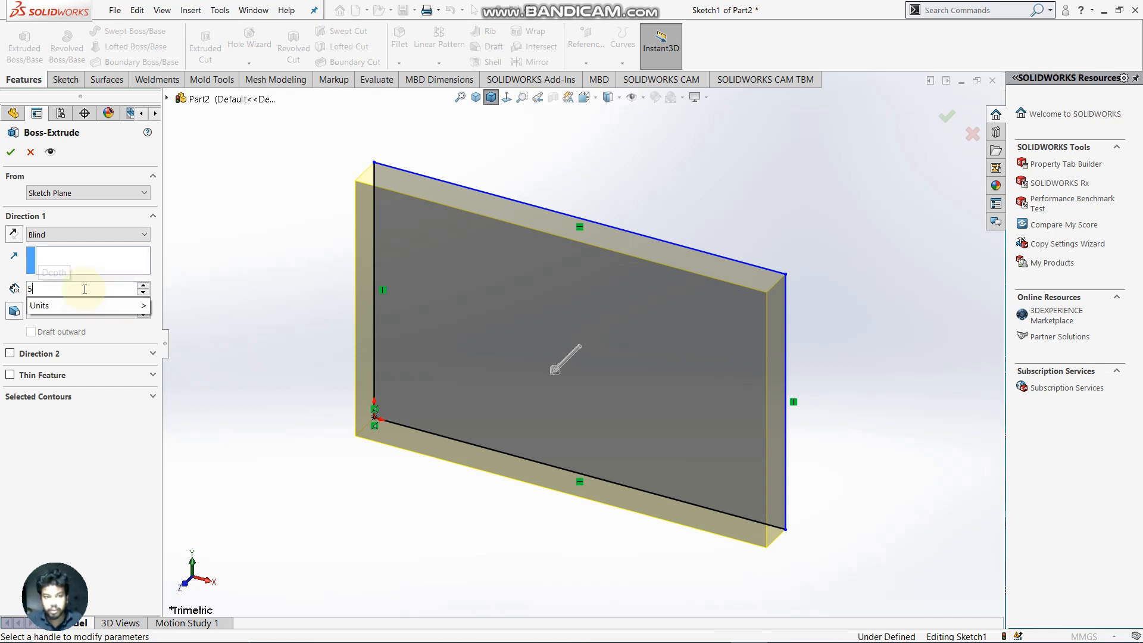
key("Return")
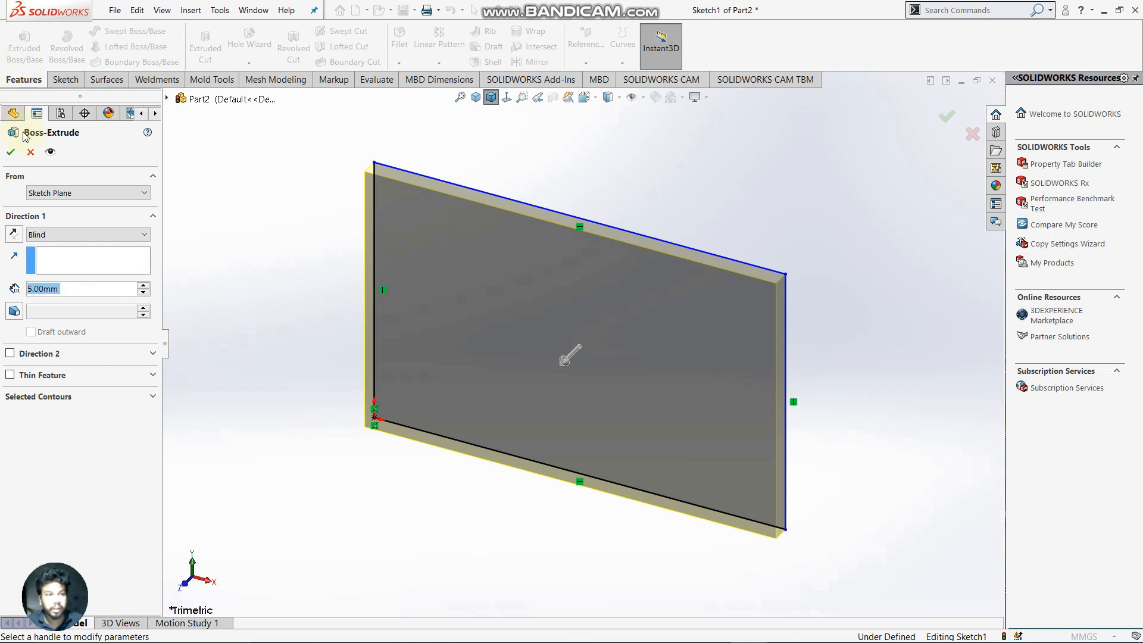
left_click(12, 152)
left_click(636, 179)
scroll(653, 227, "up", 2)
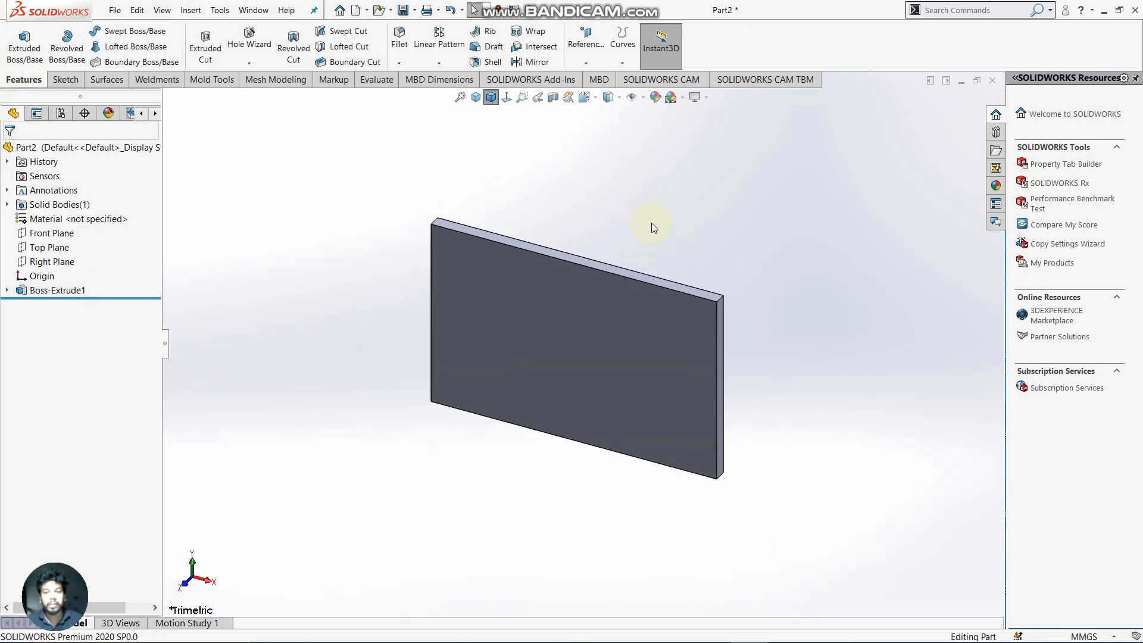
middle_click_drag(566, 467, 620, 190)
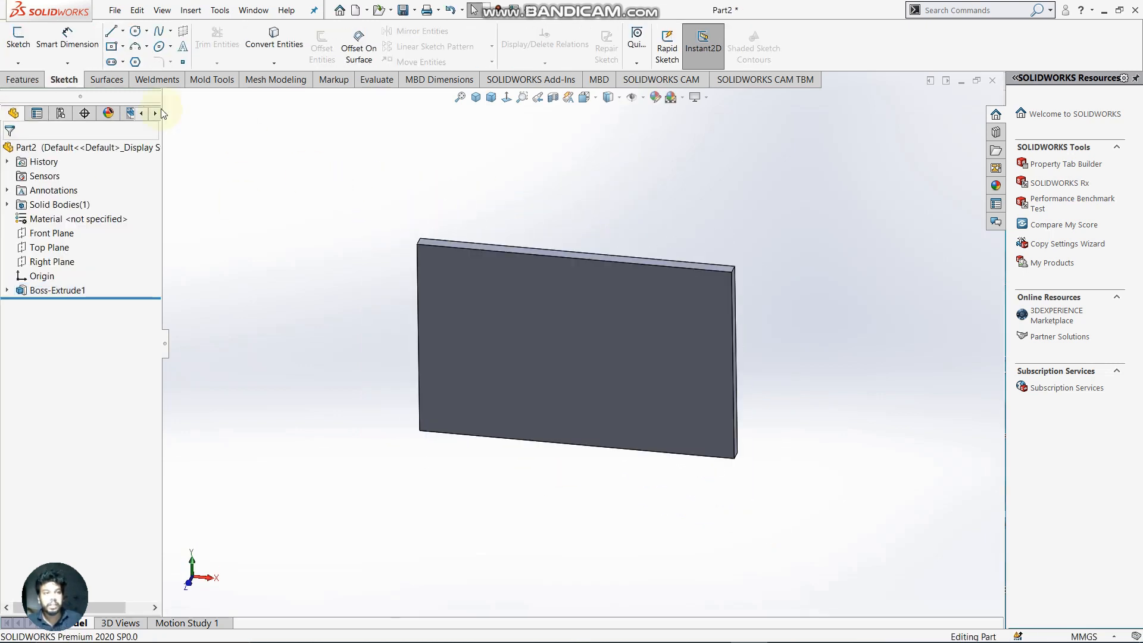